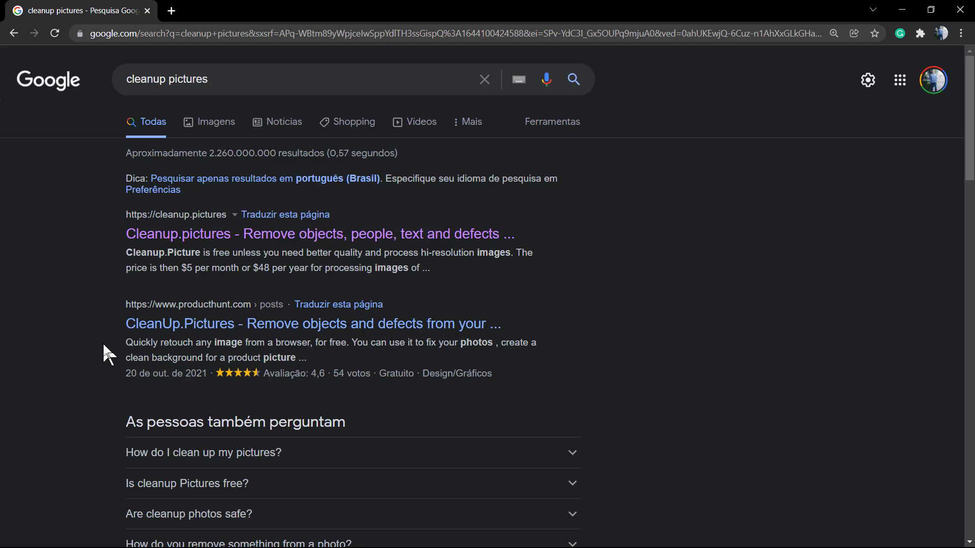
Step: Open the 'Cleanup.pictures - Remove objects, people, text and defects' result from Google
{"action": "left_click", "coordinate": [227, 235]}
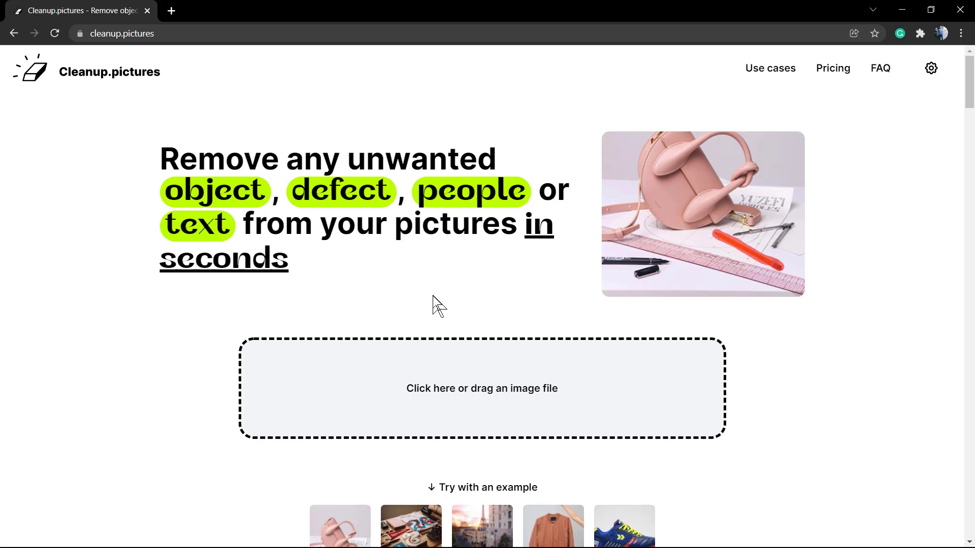
{"action": "scroll", "coordinate": [433, 296], "scroll_direction": "down", "scroll_amount": 2}
{"action": "scroll", "coordinate": [386, 273], "scroll_direction": "down", "scroll_amount": 2}
{"action": "scroll", "coordinate": [300, 274], "scroll_direction": "down", "scroll_amount": 2}
{"action": "scroll", "coordinate": [246, 283], "scroll_direction": "down", "scroll_amount": 1}
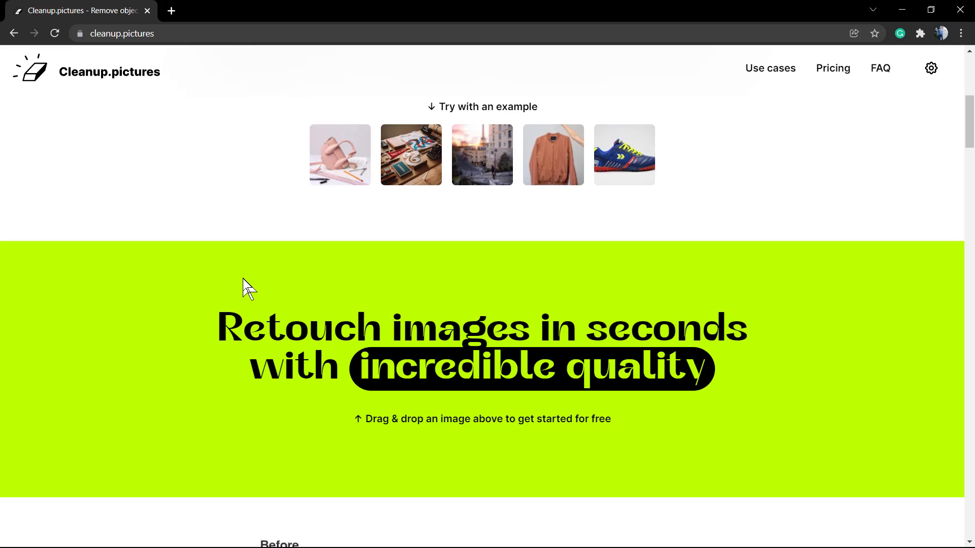
{"action": "scroll", "coordinate": [242, 279], "scroll_direction": "down", "scroll_amount": 2}
{"action": "scroll", "coordinate": [243, 278], "scroll_direction": "down", "scroll_amount": 2}
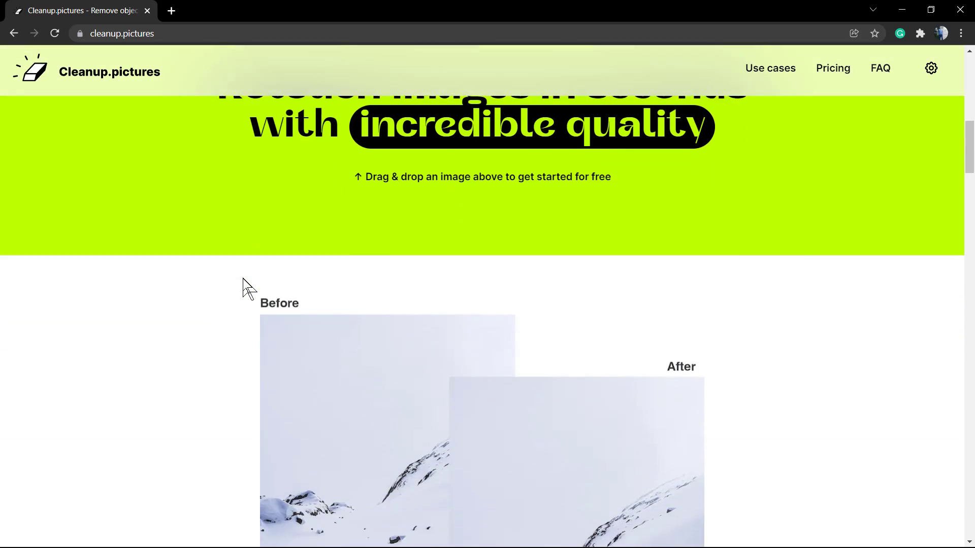
{"action": "scroll", "coordinate": [242, 279], "scroll_direction": "down", "scroll_amount": 1}
{"action": "scroll", "coordinate": [243, 279], "scroll_direction": "down", "scroll_amount": 1}
{"action": "scroll", "coordinate": [243, 279], "scroll_direction": "down", "scroll_amount": 1}
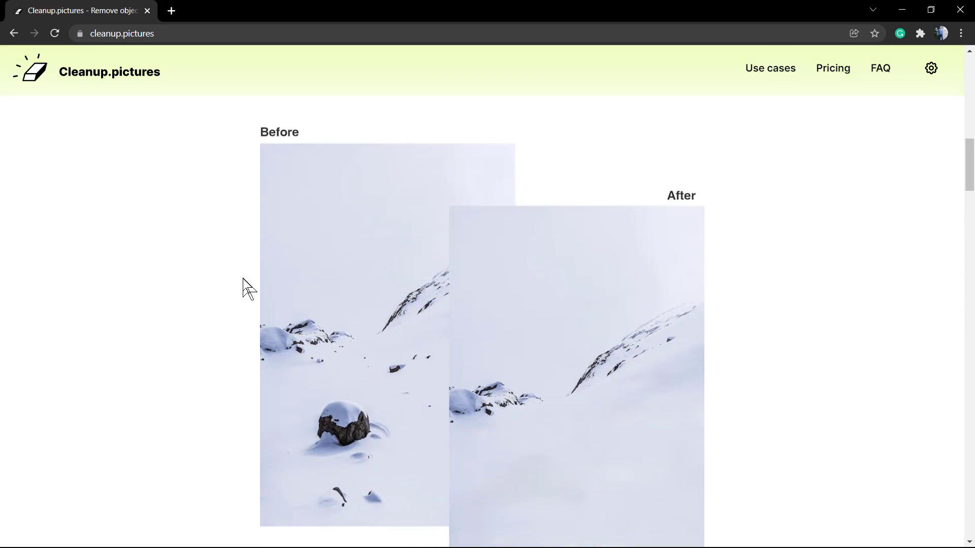
{"action": "scroll", "coordinate": [243, 278], "scroll_direction": "down", "scroll_amount": 2}
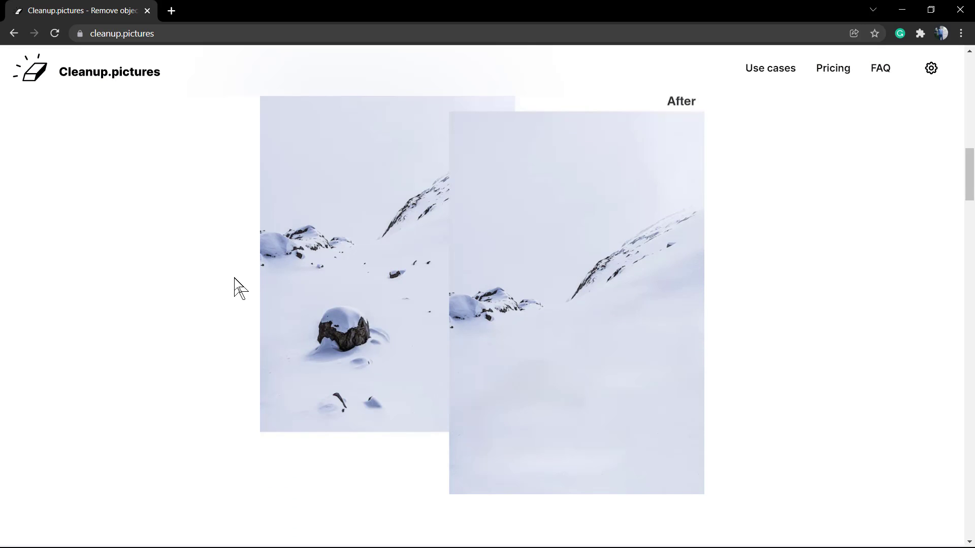
{"action": "scroll", "coordinate": [234, 278], "scroll_direction": "down", "scroll_amount": 5}
{"action": "scroll", "coordinate": [234, 278], "scroll_direction": "down", "scroll_amount": 4}
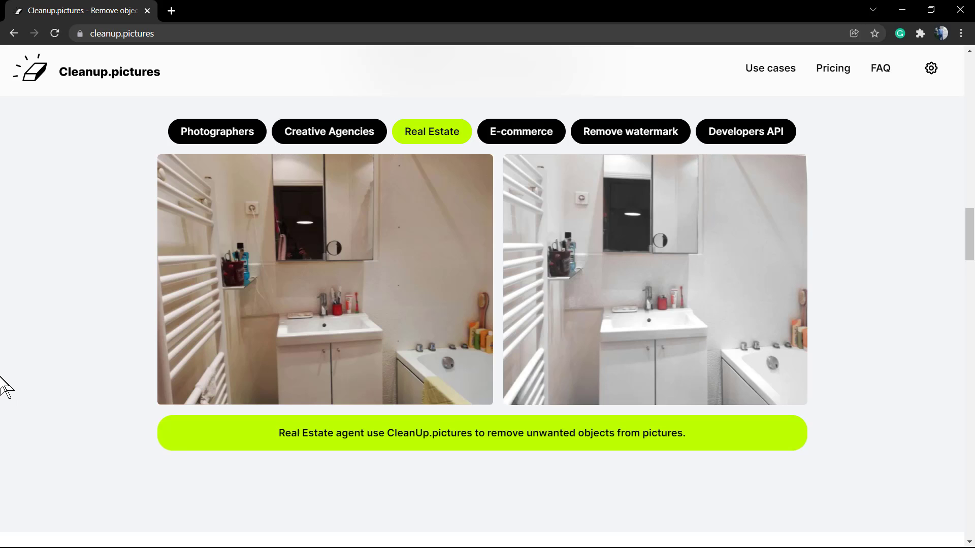
{"action": "scroll", "coordinate": [4, 388], "scroll_direction": "down", "scroll_amount": 6}
{"action": "scroll", "coordinate": [4, 388], "scroll_direction": "down", "scroll_amount": 5}
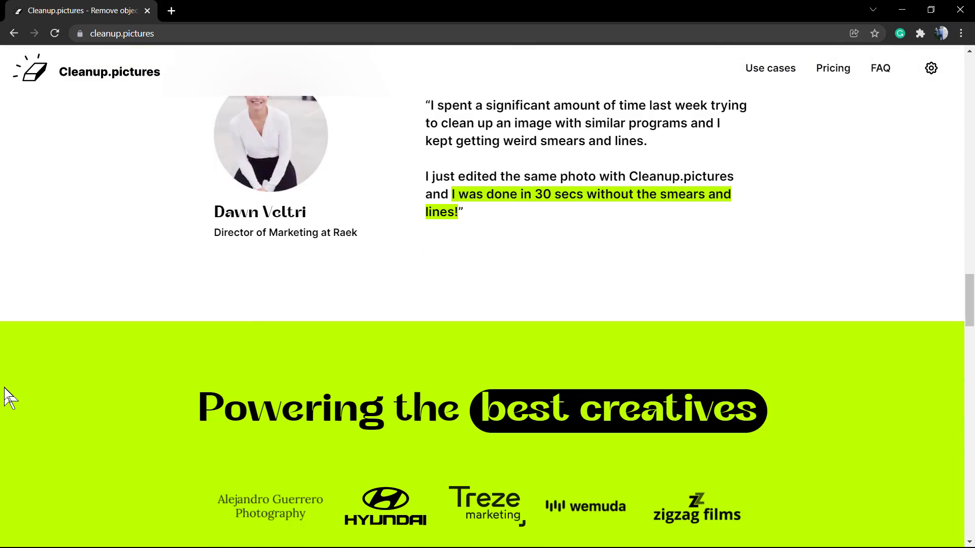
{"action": "scroll", "coordinate": [5, 388], "scroll_direction": "down", "scroll_amount": 2}
{"action": "scroll", "coordinate": [4, 388], "scroll_direction": "down", "scroll_amount": 3}
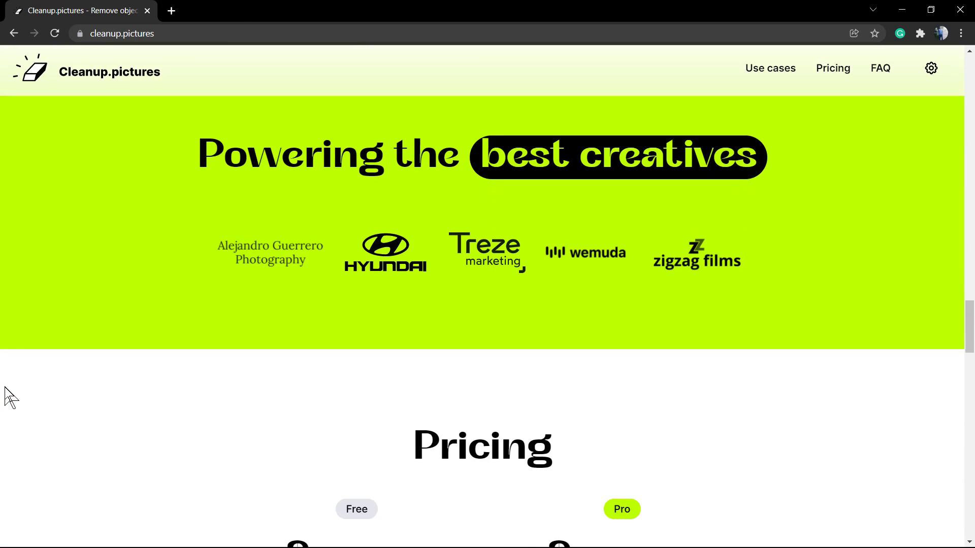
{"action": "scroll", "coordinate": [10, 397], "scroll_direction": "down", "scroll_amount": 2}
{"action": "scroll", "coordinate": [10, 398], "scroll_direction": "down", "scroll_amount": 2}
{"action": "scroll", "coordinate": [10, 398], "scroll_direction": "down", "scroll_amount": 5}
{"action": "scroll", "coordinate": [9, 397], "scroll_direction": "down", "scroll_amount": 6}
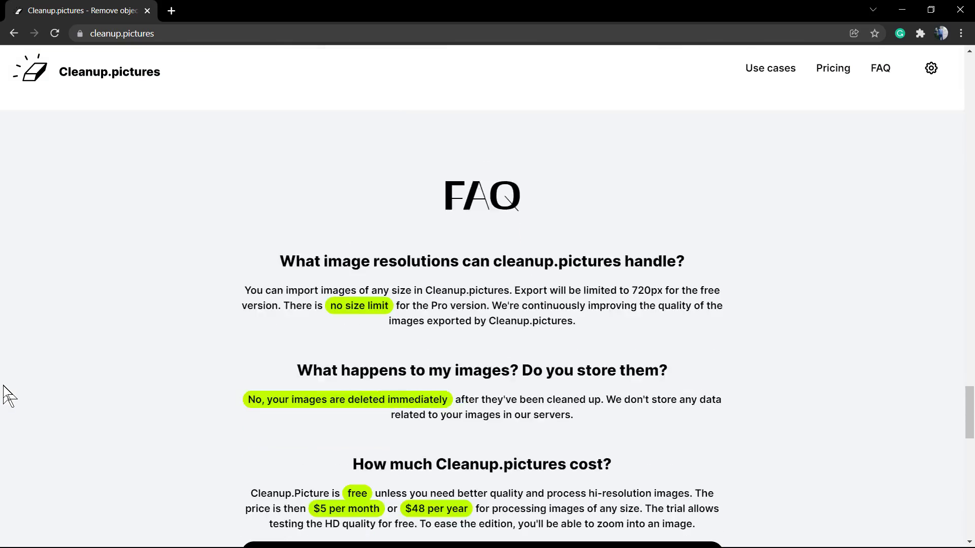
{"action": "scroll", "coordinate": [5, 393], "scroll_direction": "down", "scroll_amount": 10}
{"action": "scroll", "coordinate": [5, 394], "scroll_direction": "down", "scroll_amount": 5}
{"action": "scroll", "coordinate": [30, 406], "scroll_direction": "down", "scroll_amount": 2}
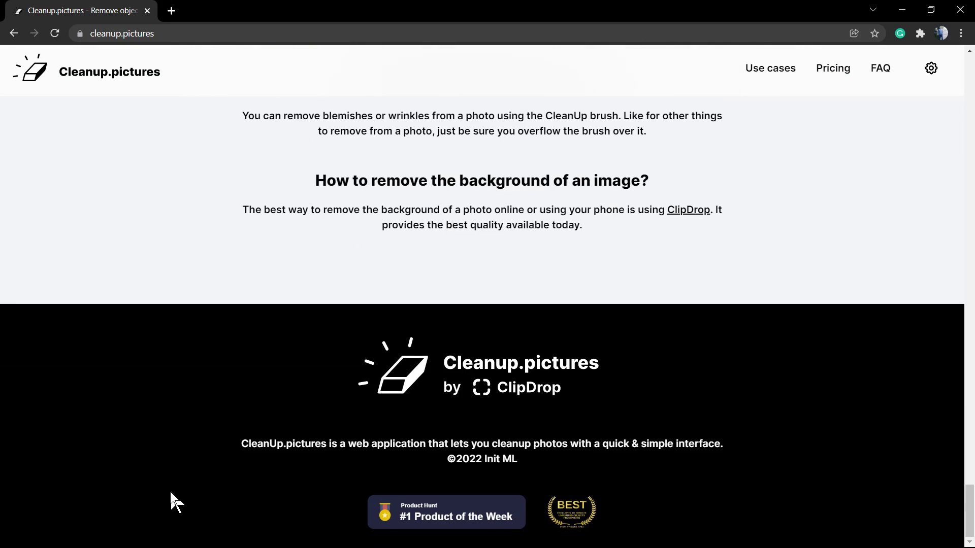
{"action": "key", "text": "Home"}
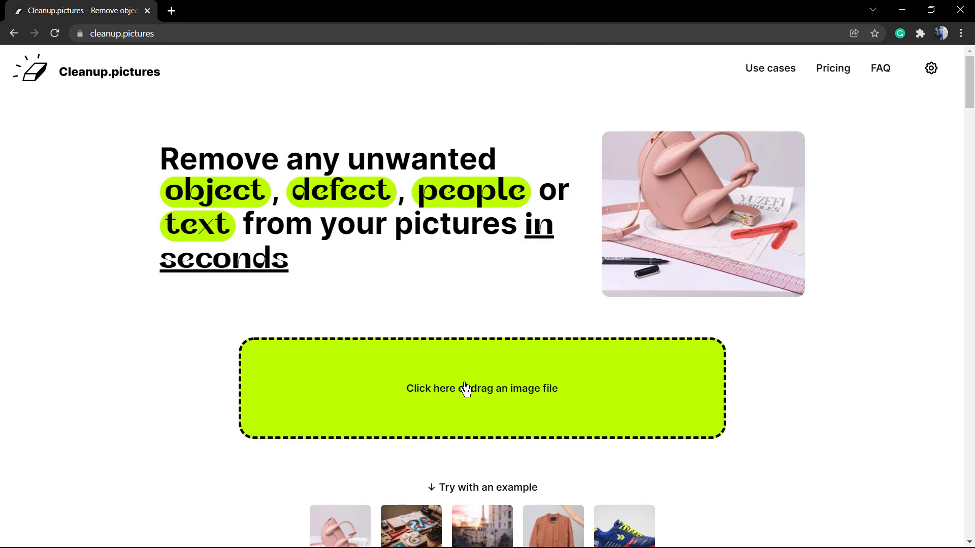
Step: Upload the pug photo IMG_4949.jpg from Downloads into the editor
{"action": "left_click", "coordinate": [464, 387]}
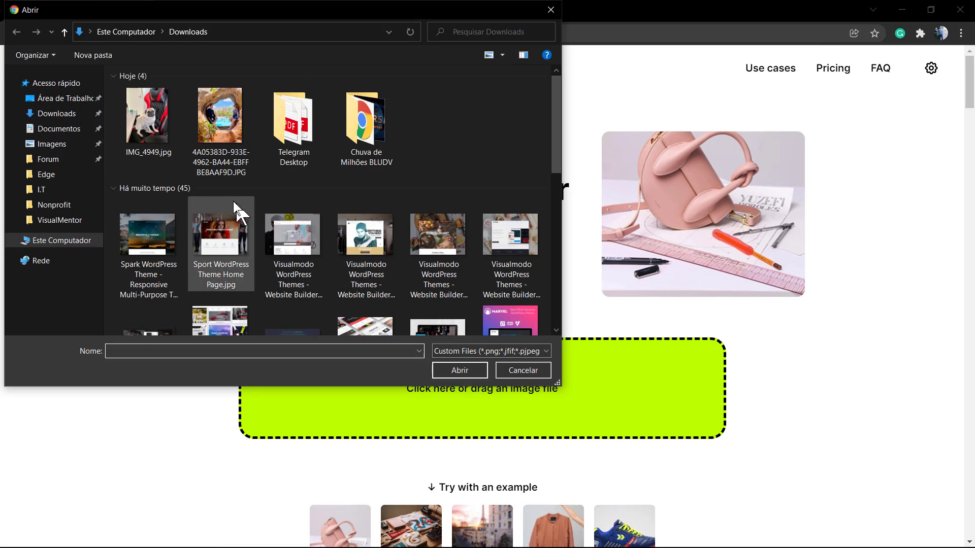
{"action": "left_click", "coordinate": [153, 129]}
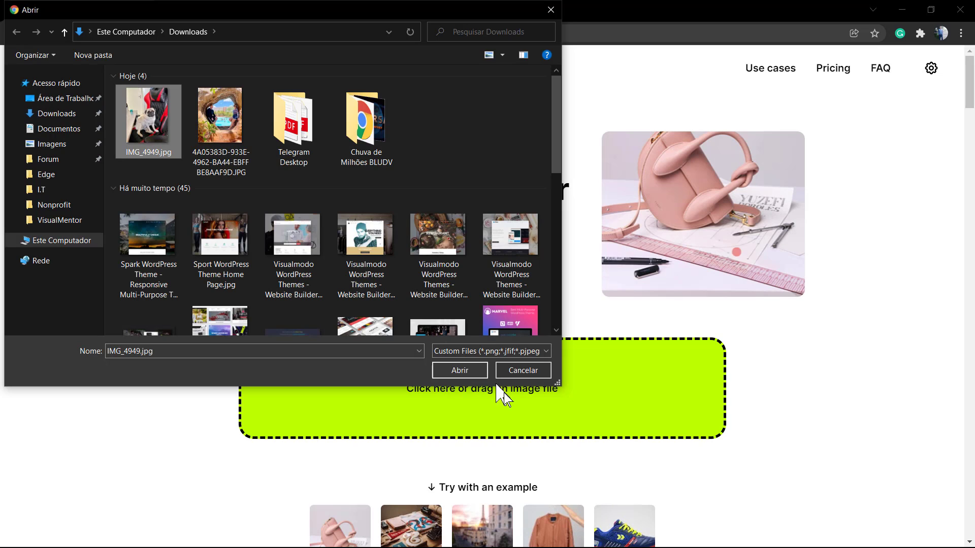
{"action": "left_click", "coordinate": [459, 368]}
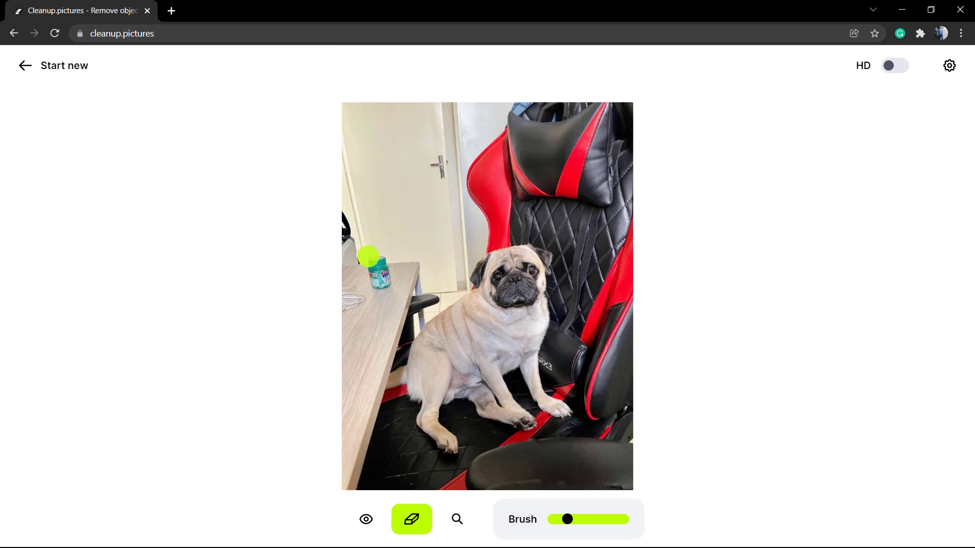
Step: Brush over the bottle on the desk beside the pug to erase it
{"action": "left_click_drag", "start_coordinate": [365, 251], "coordinate": [375, 275]}
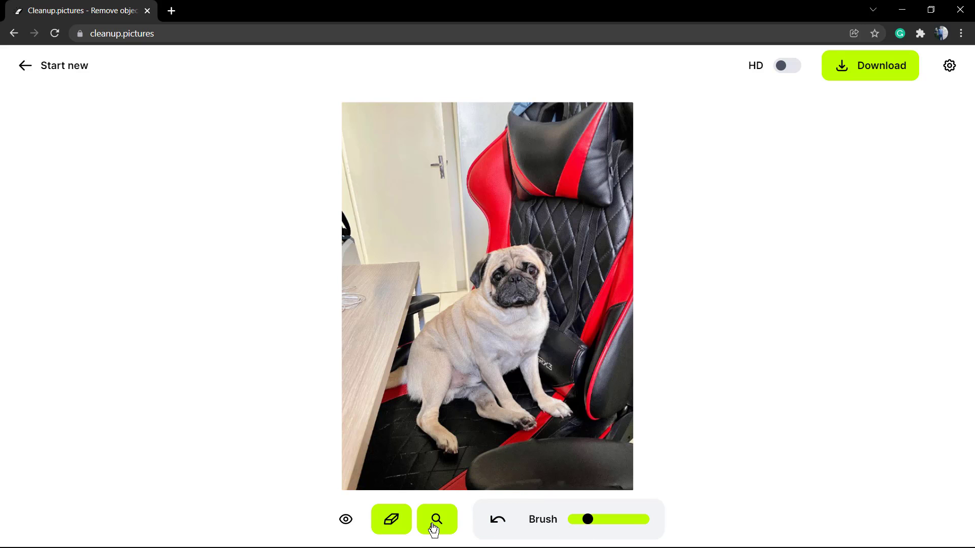
Step: Dismiss the high-resolution upgrade prompt and return to the upload page with 'Start new'
{"action": "left_click", "coordinate": [791, 73]}
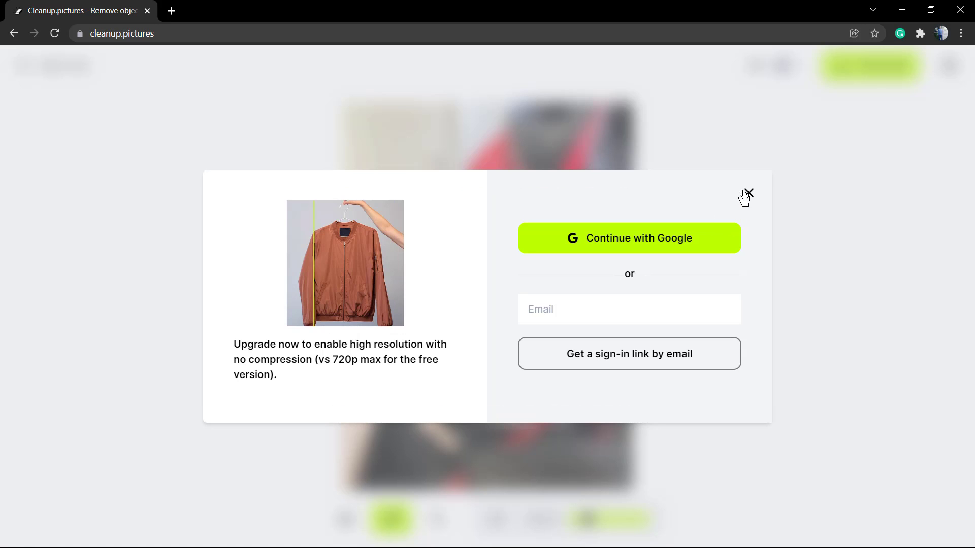
{"action": "left_click", "coordinate": [747, 194]}
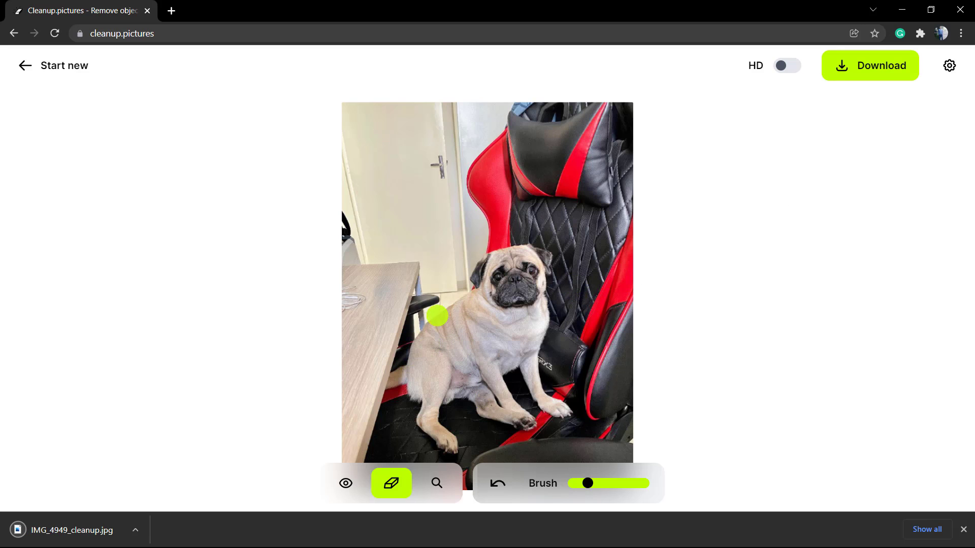
{"action": "left_click", "coordinate": [71, 66]}
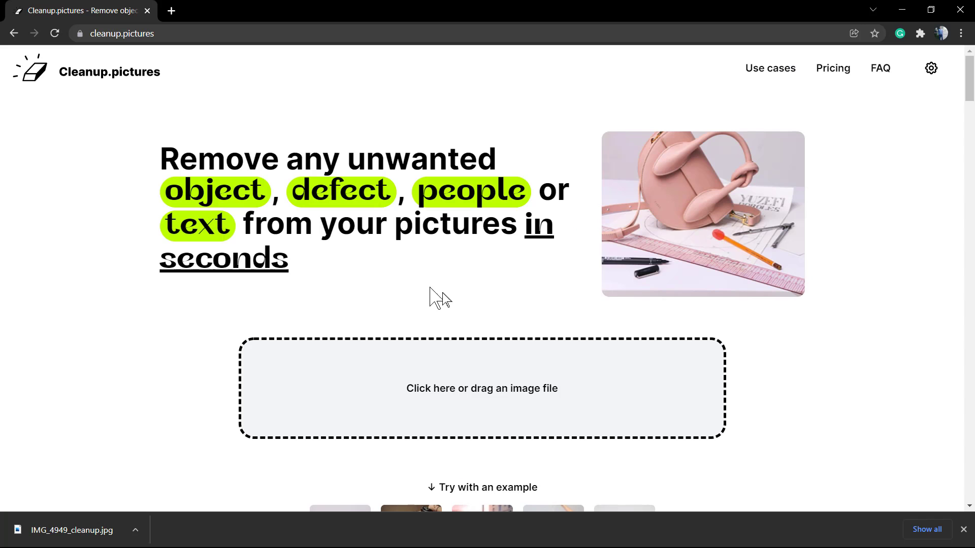
Step: Check the cleaned pug photo in Photos, then upload the 4A05383D vacation photo
{"action": "left_click", "coordinate": [30, 530]}
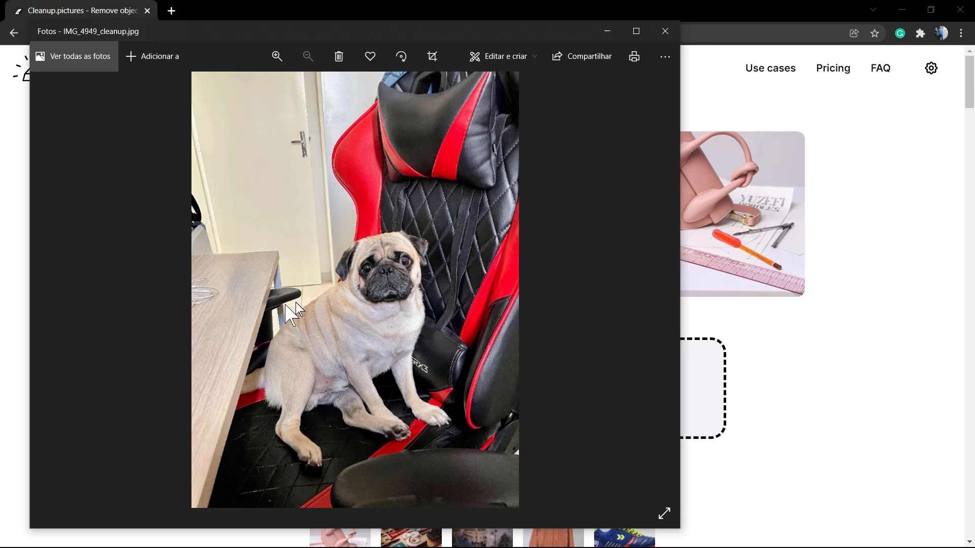
{"action": "left_click", "coordinate": [665, 31]}
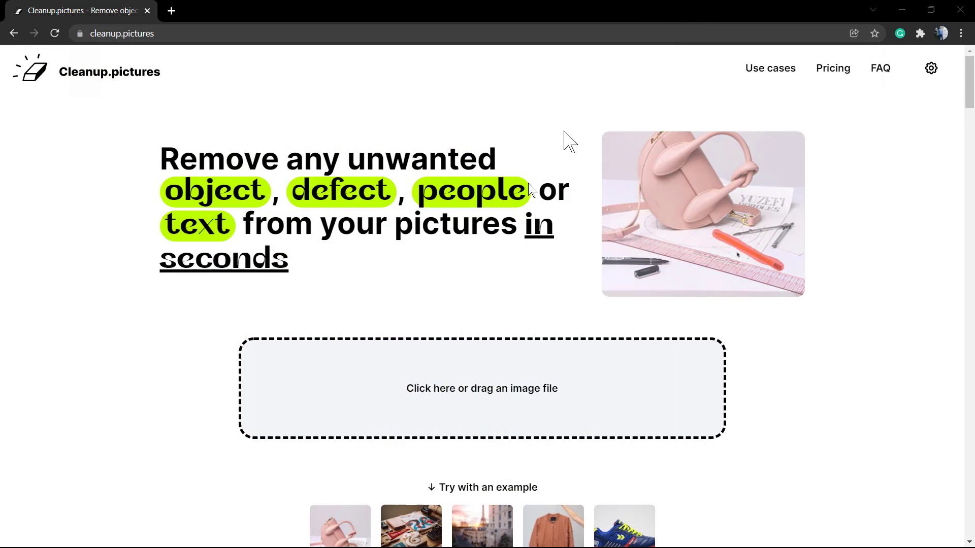
{"action": "left_click", "coordinate": [441, 364]}
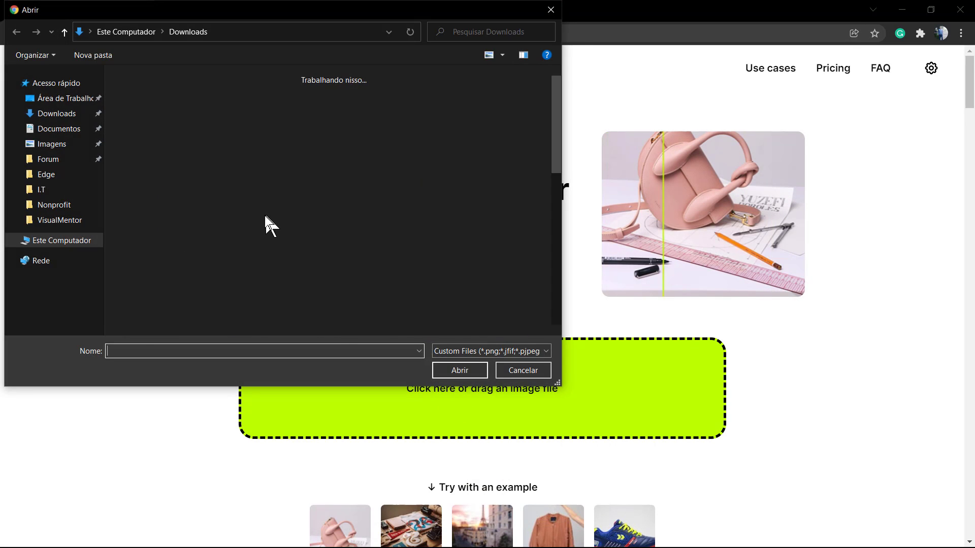
{"action": "left_click", "coordinate": [302, 158]}
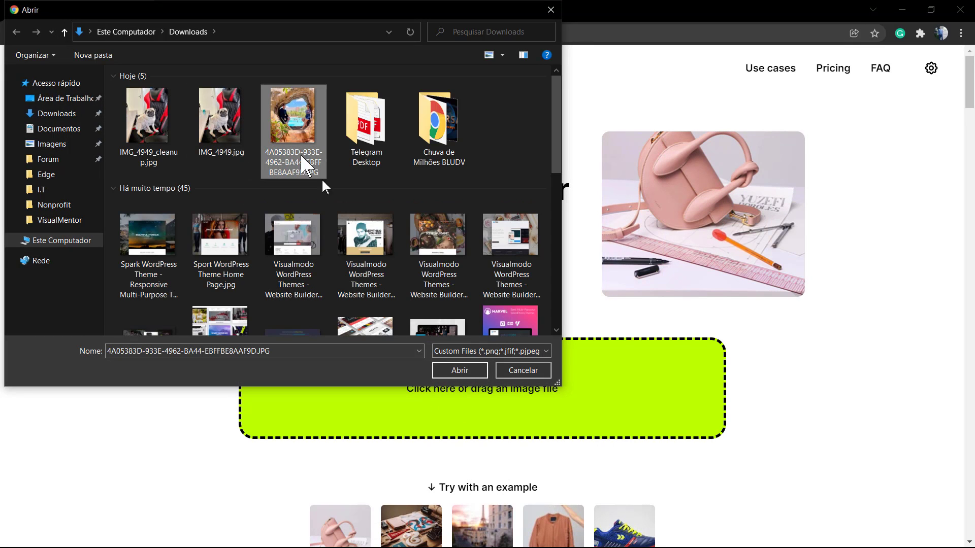
{"action": "left_click", "coordinate": [462, 372]}
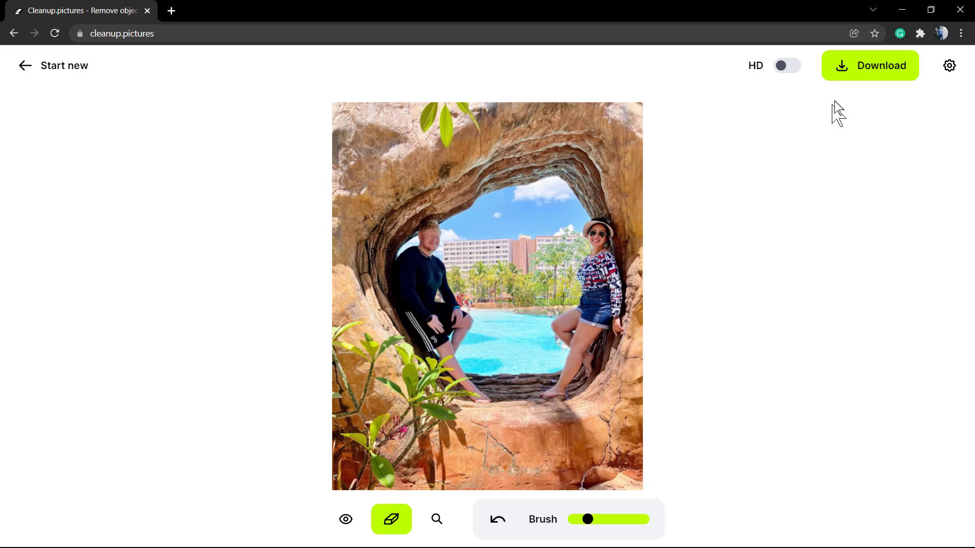
Step: Download the cleaned couple-in-the-rock-arch photo as a _cleanup JPG
{"action": "left_click", "coordinate": [852, 77]}
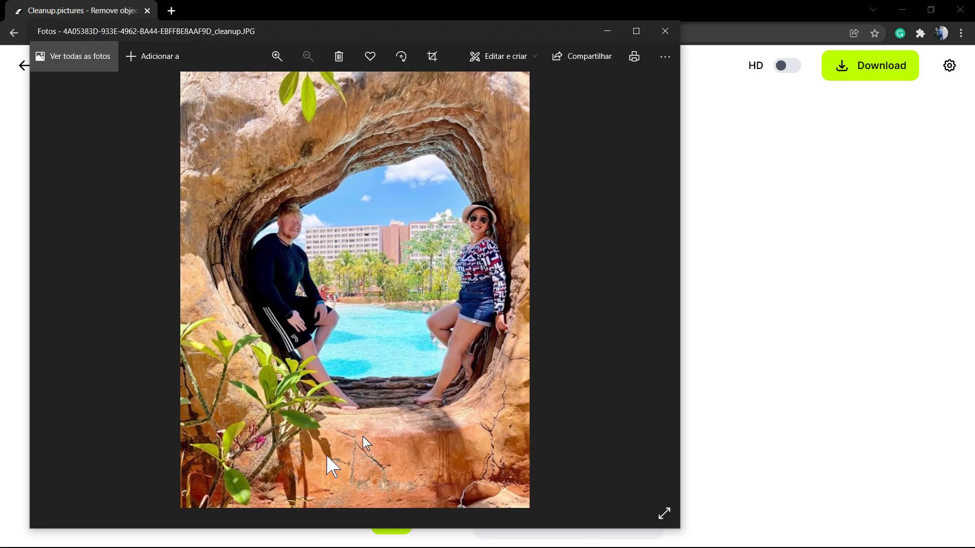
{"action": "left_click", "coordinate": [771, 290]}
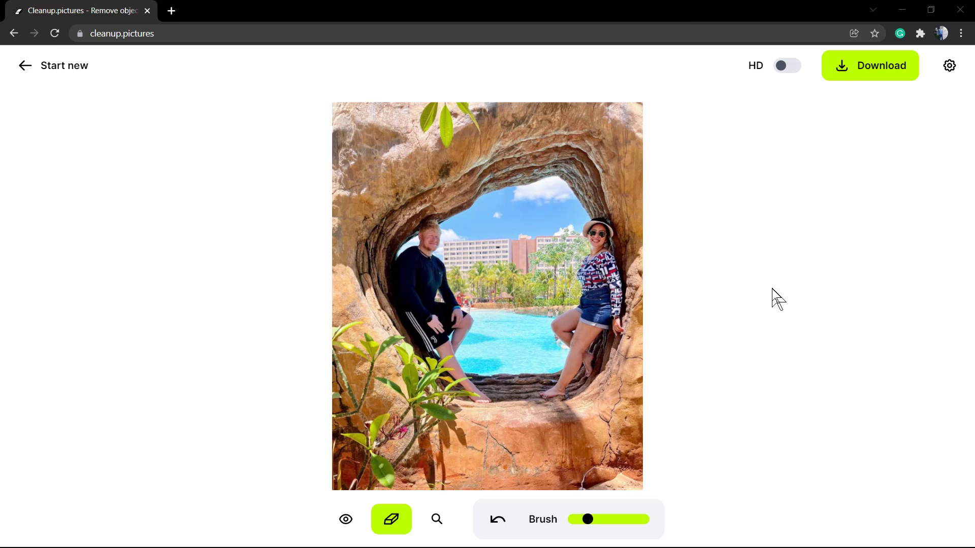
Step: Return to the home page and upload the MARVEL WordPress theme banner from Downloads
{"action": "left_click", "coordinate": [14, 33]}
{"action": "left_click", "coordinate": [36, 68]}
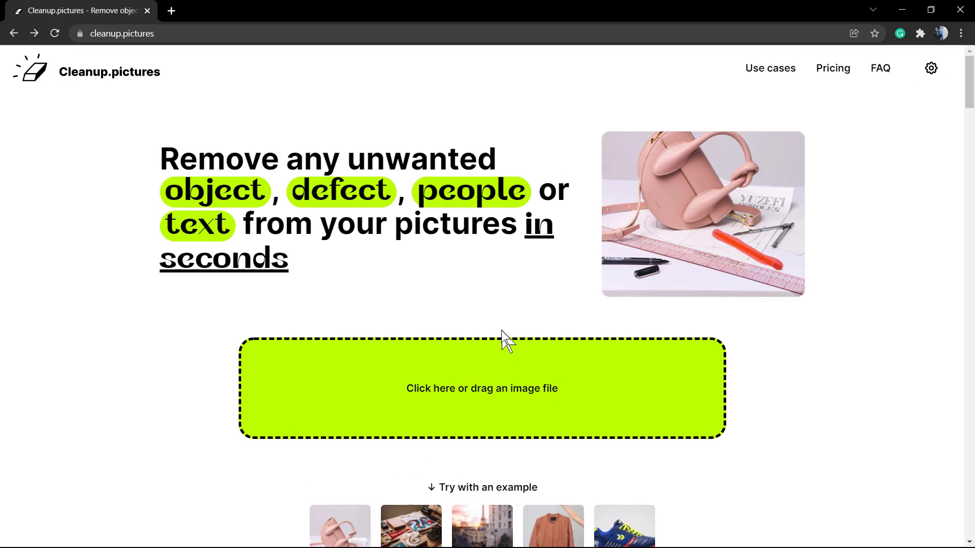
{"action": "left_click", "coordinate": [501, 333]}
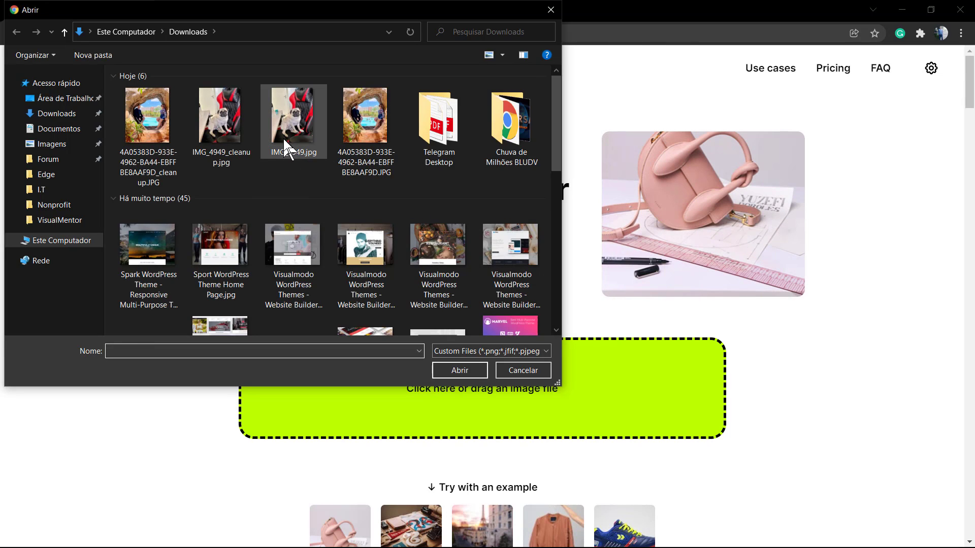
{"action": "mouse_move", "coordinate": [292, 118]}
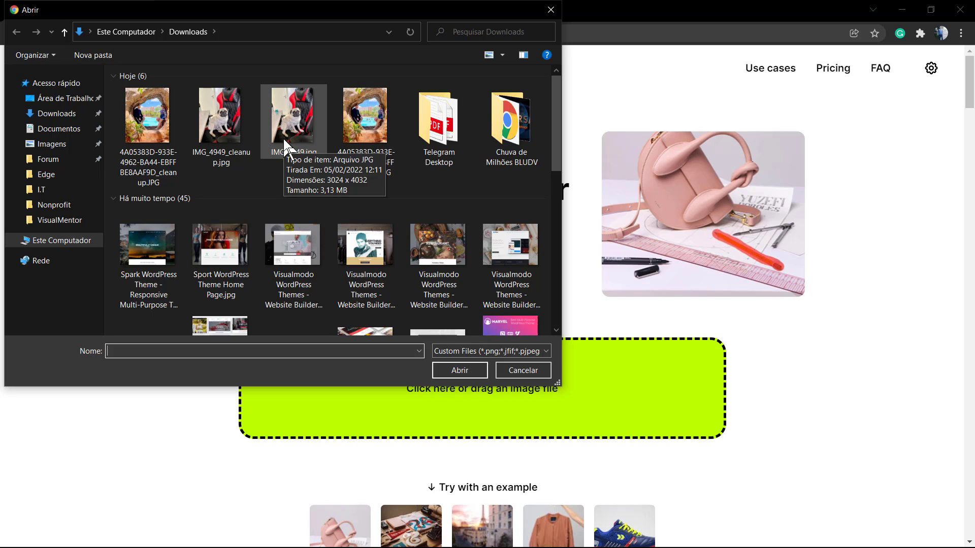
{"action": "scroll", "coordinate": [339, 230], "scroll_direction": "down", "scroll_amount": 2}
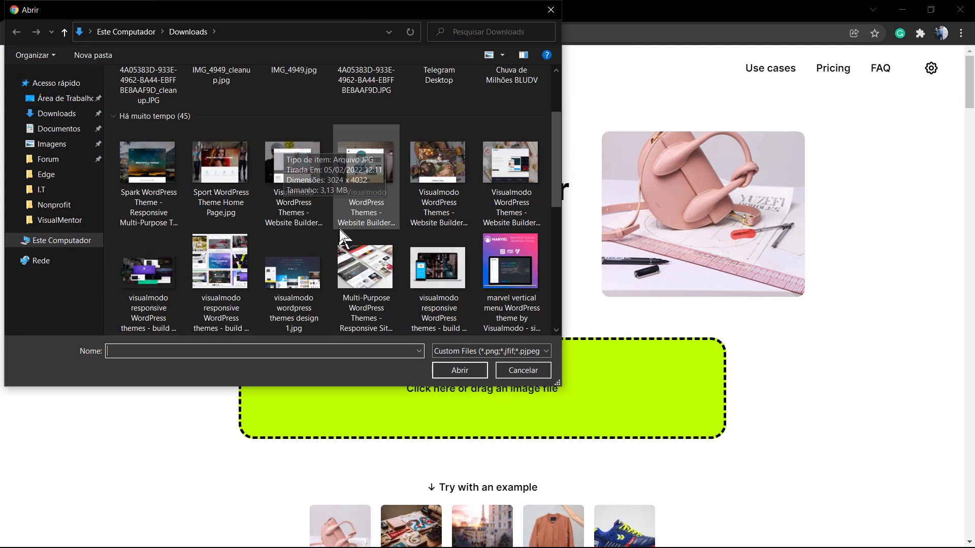
{"action": "scroll", "coordinate": [339, 229], "scroll_direction": "down", "scroll_amount": 2}
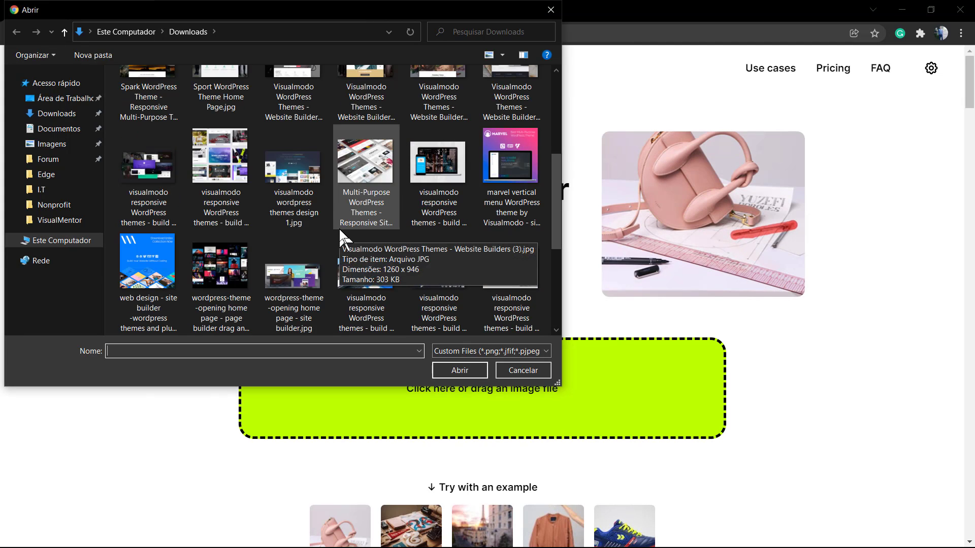
{"action": "double_click", "coordinate": [505, 165]}
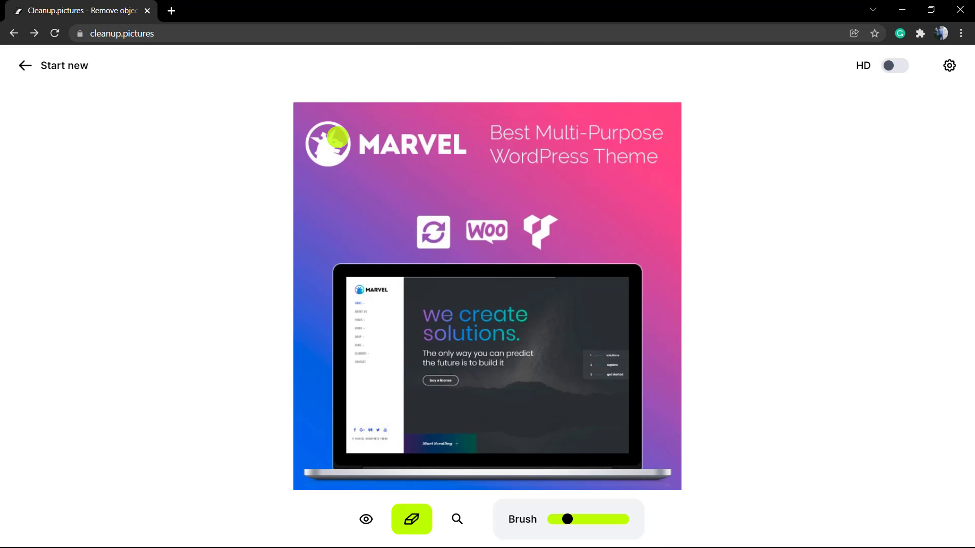
Step: Brush over the 'Best Multi-Purpose WordPress Theme' headline on the MARVEL banner
{"action": "mouse_move", "coordinate": [485, 119]}
{"action": "left_mouse_down"}
{"action": "mouse_move", "coordinate": [488, 133]}
{"action": "mouse_move", "coordinate": [559, 136]}
{"action": "mouse_move", "coordinate": [607, 153]}
{"action": "mouse_move", "coordinate": [523, 152]}
{"action": "left_mouse_up"}
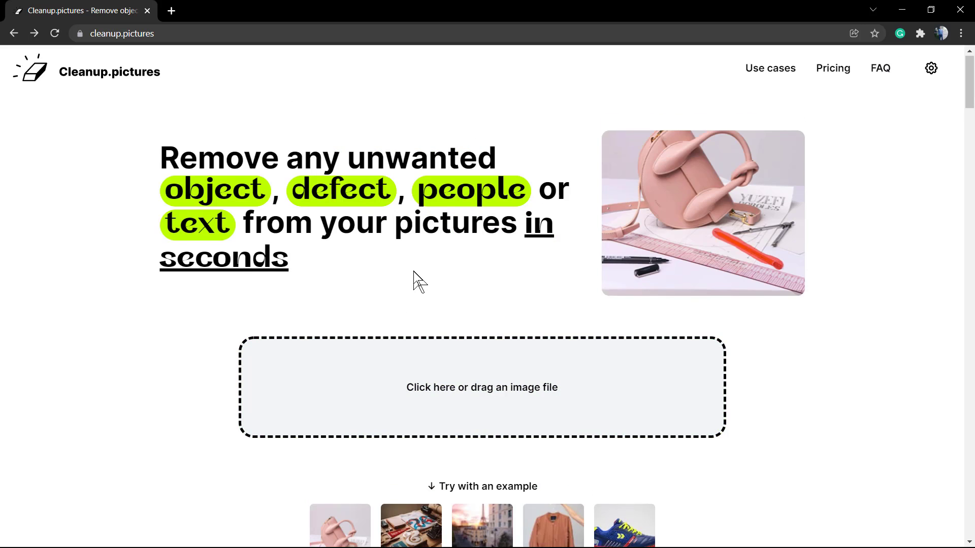
{"action": "scroll", "coordinate": [414, 277], "scroll_direction": "down", "scroll_amount": 1}
{"action": "scroll", "coordinate": [414, 276], "scroll_direction": "up", "scroll_amount": 1}
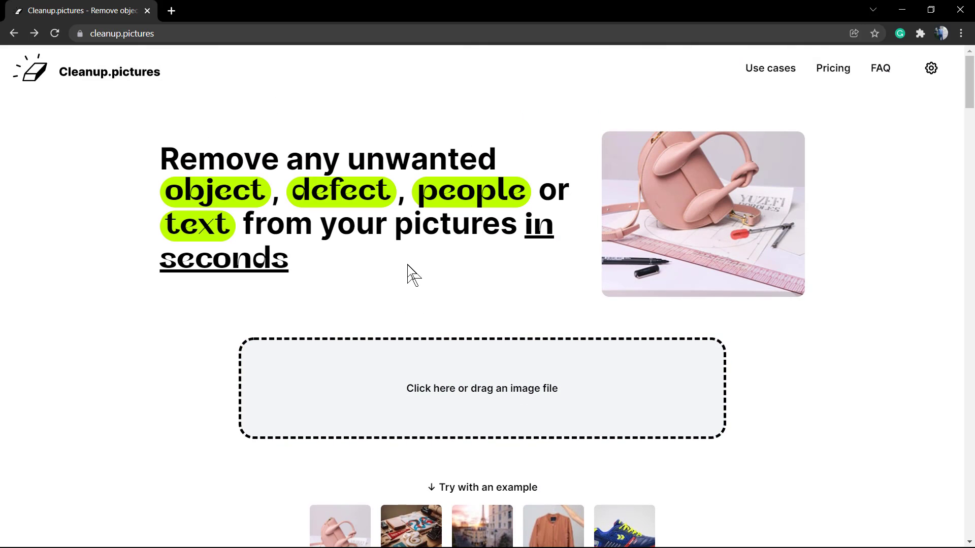